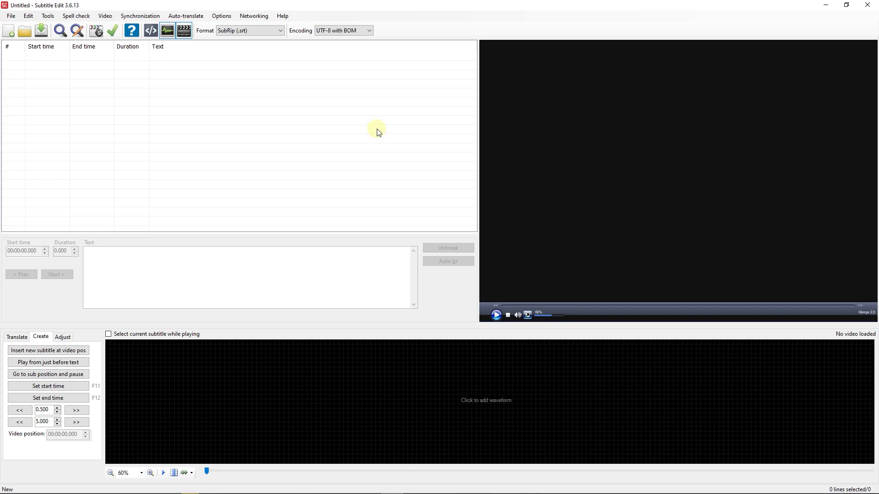
Step: Open the subtitle file '001. Dreams come true.english' with its video and waveform
click(11, 16)
click(26, 36)
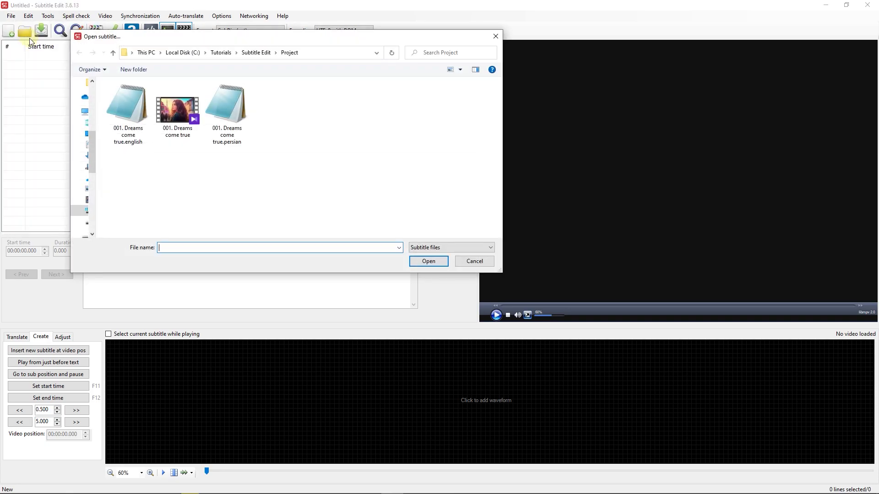
double_click(127, 100)
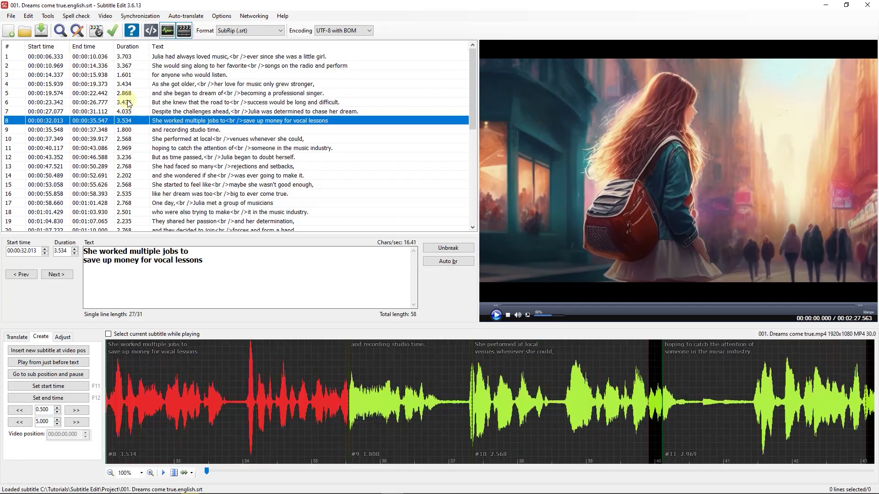
Step: Select line 1, 'Julia had always loved music', and play it against the video
click(49, 59)
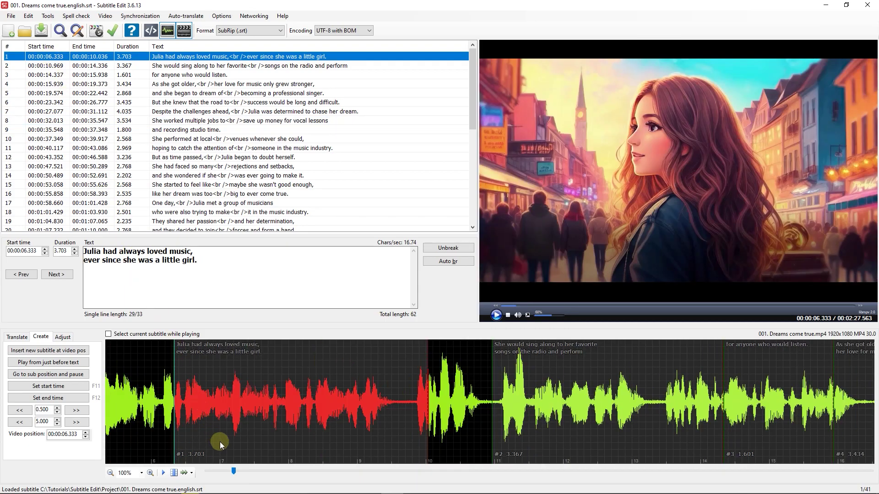
drag(234, 473, 205, 476)
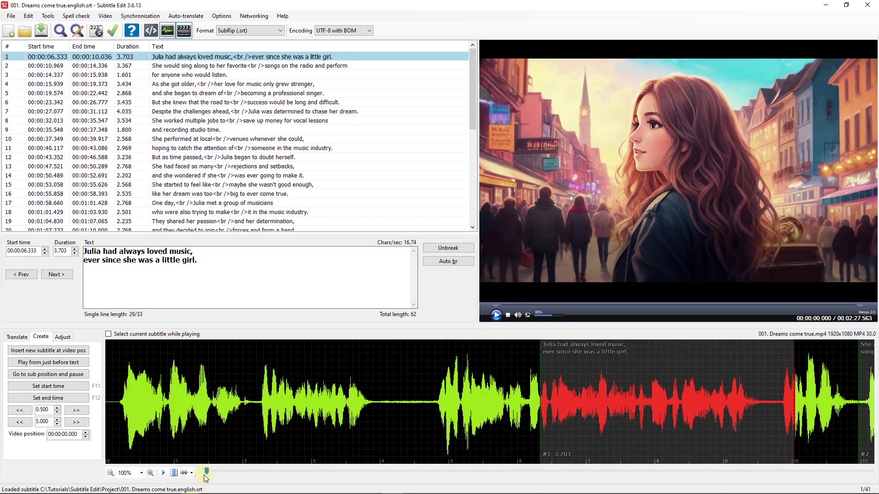
click(120, 356)
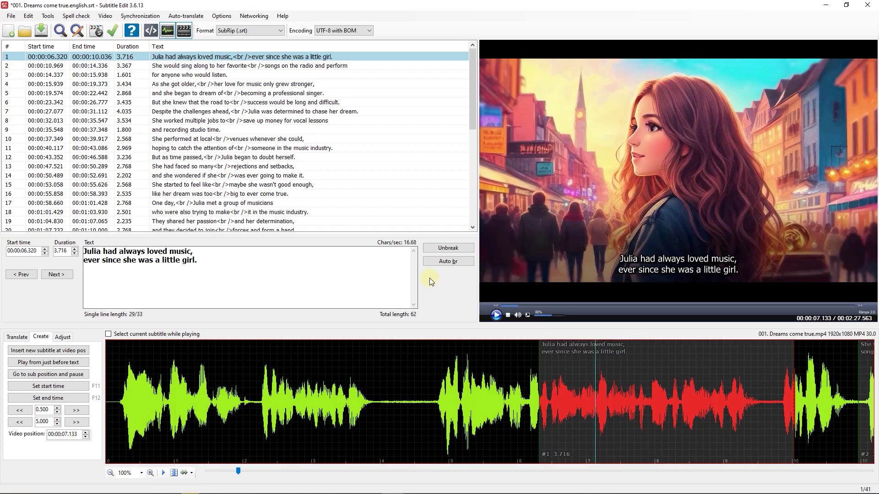
Step: In Visual sync, set line 00:00:06,320 as the start scene and move it back ½ s
click(140, 16)
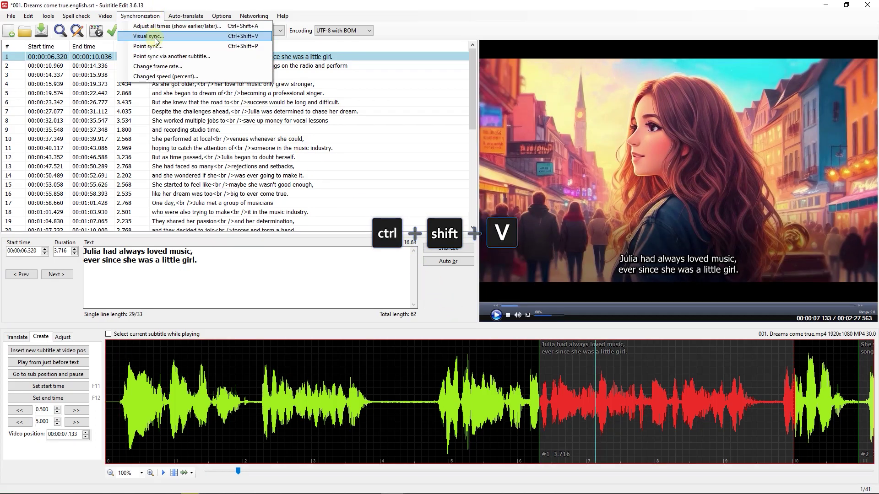
click(149, 37)
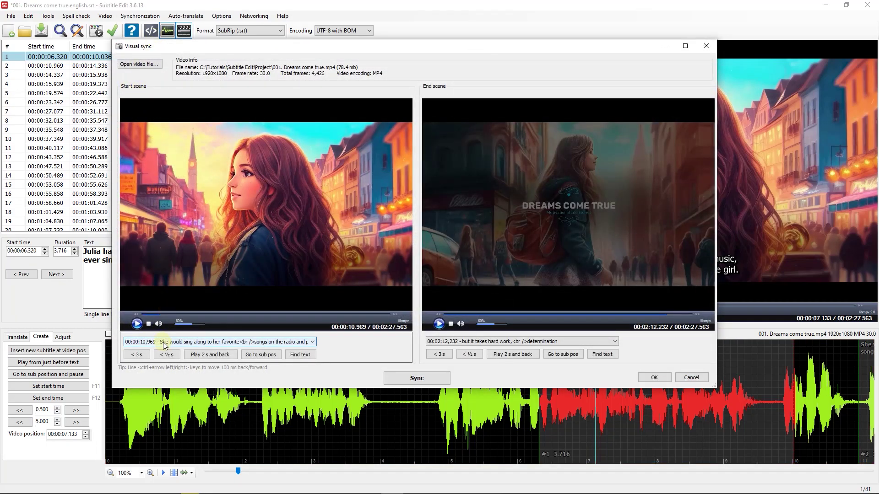
click(216, 342)
scroll(168, 165, up, 1)
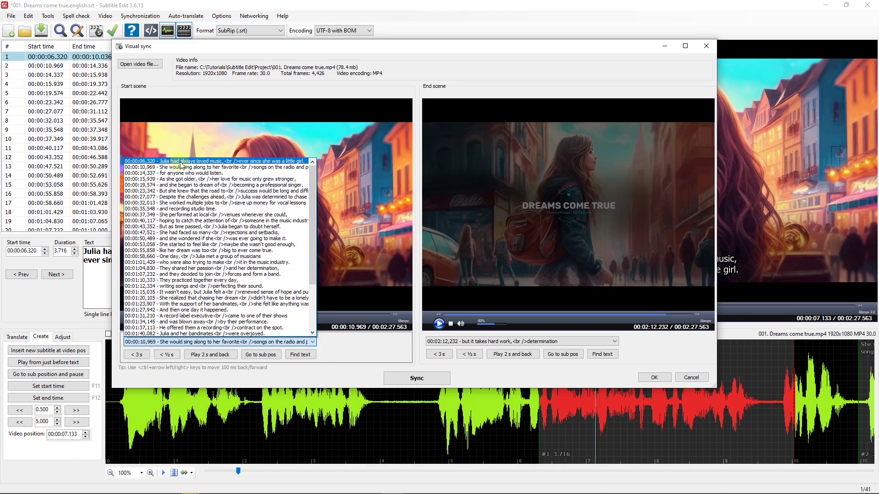
click(177, 161)
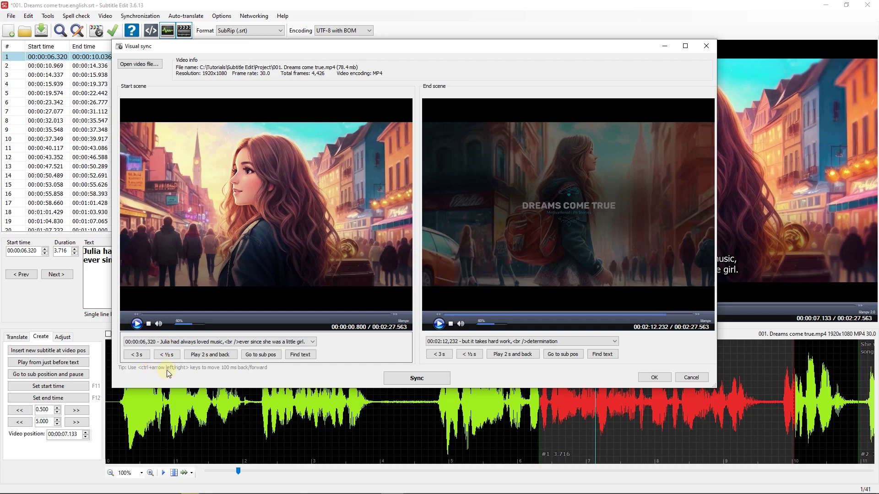
click(166, 354)
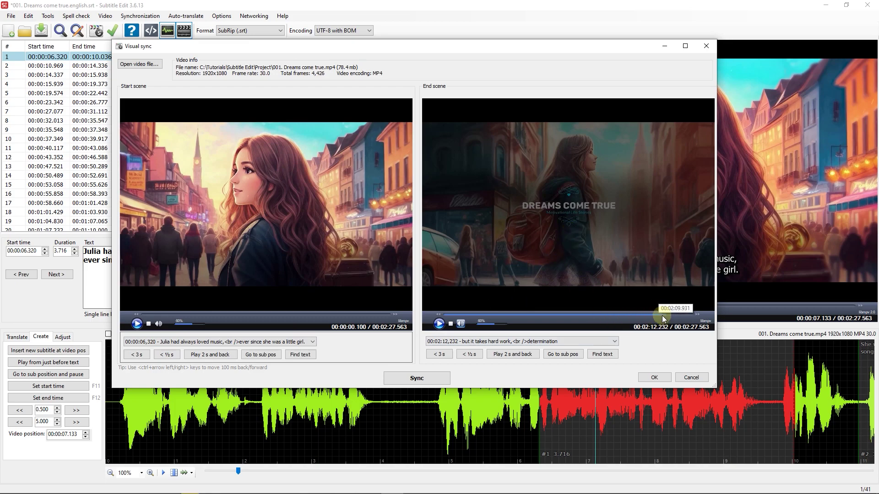
Step: Set the last line as end scene, seek its video, then sync and accept the timings
click(613, 342)
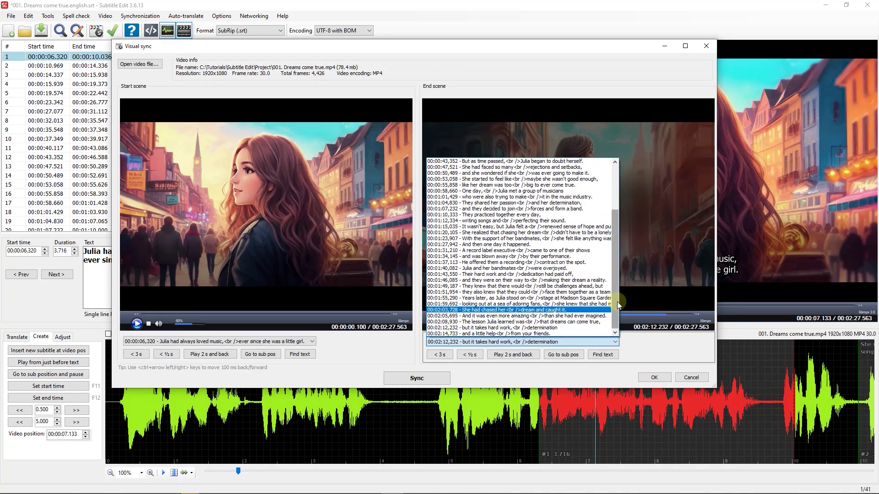
click(522, 335)
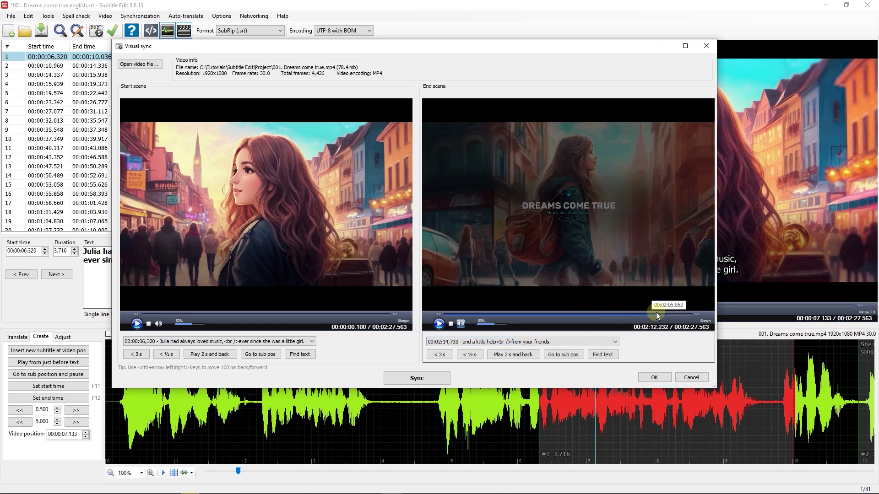
click(657, 316)
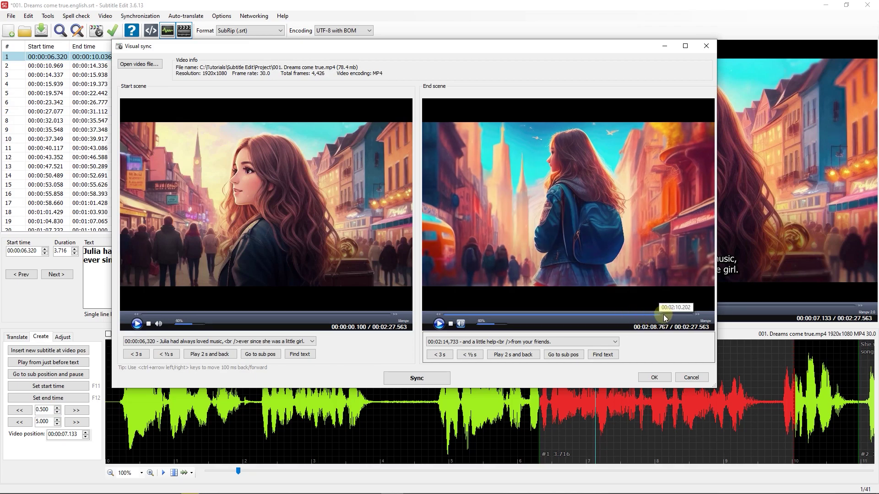
click(417, 379)
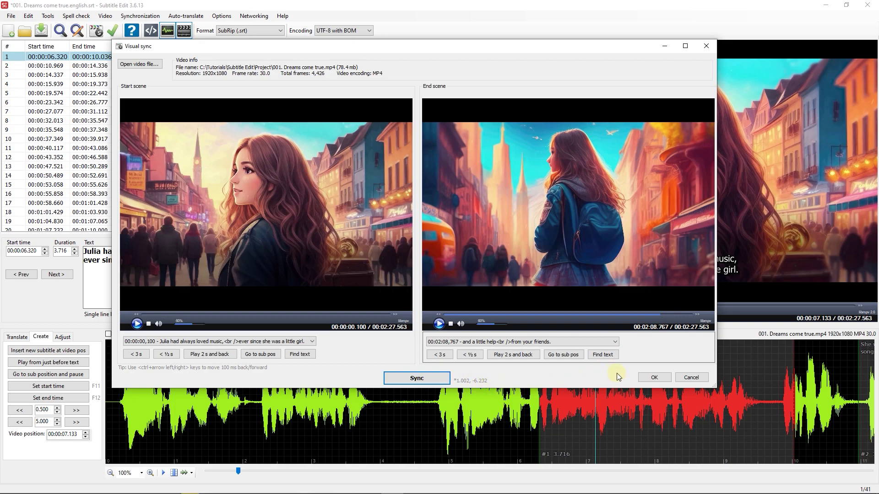
click(654, 378)
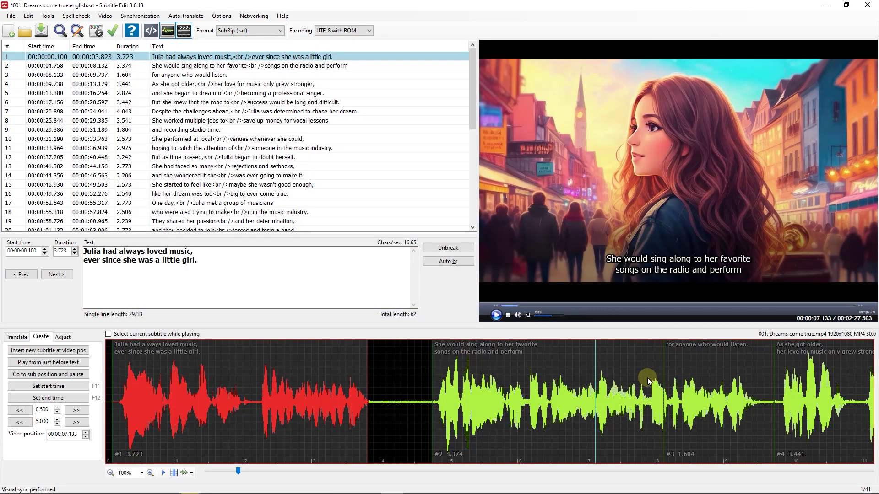
Step: Drag subtitle #1's start to 00:00:00.106 and replay the video from the beginning
drag(112, 350, 113, 351)
click(117, 354)
key(space)
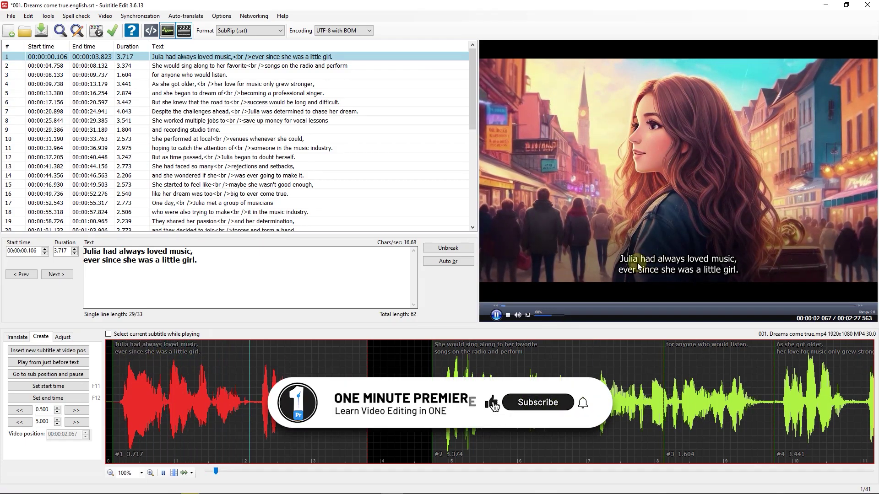